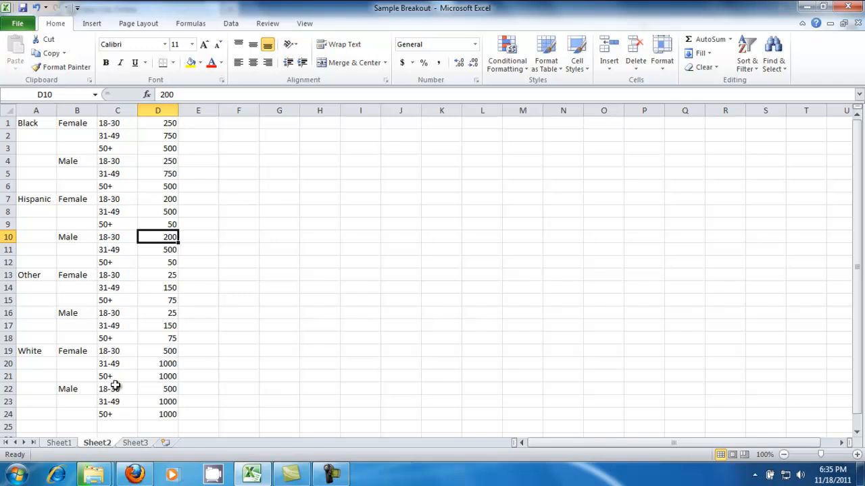
Switch to Voter Lists Online in Firefox, check out the current query and name the file Sample
mouse_move(143, 478)
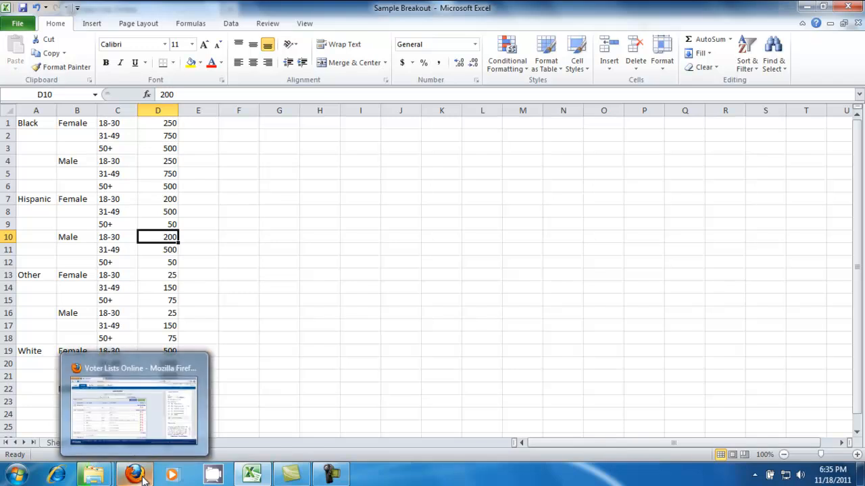
click(142, 432)
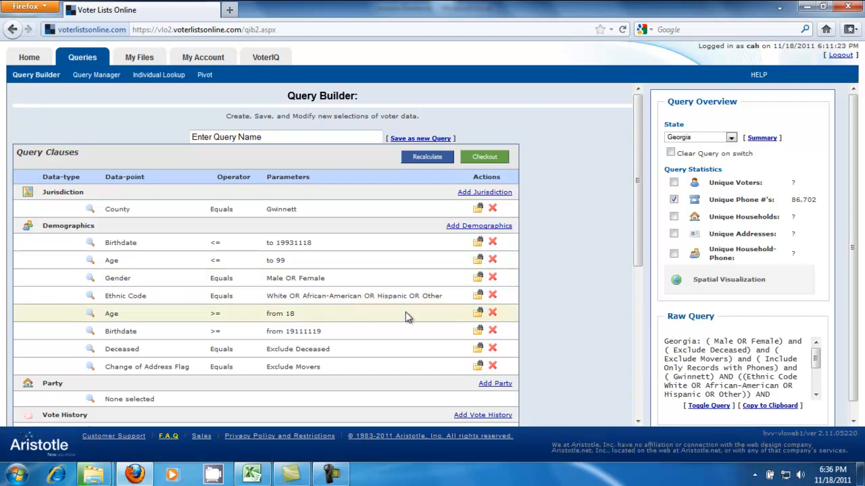
click(489, 159)
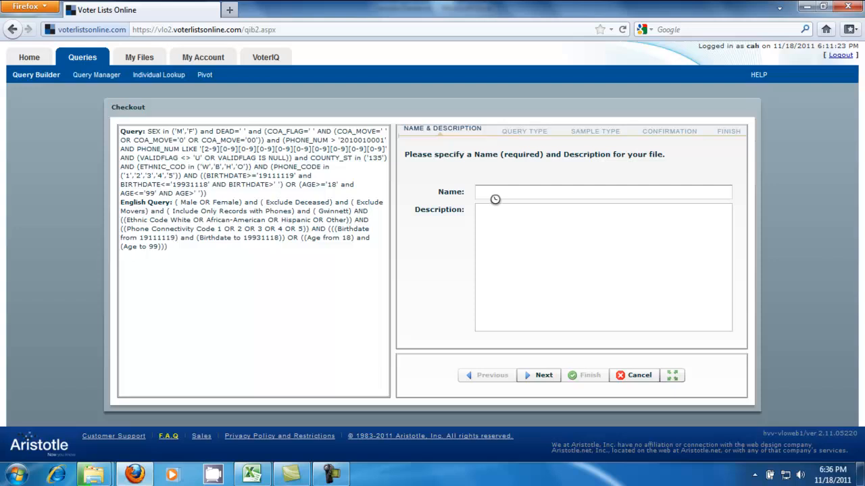
click(492, 195)
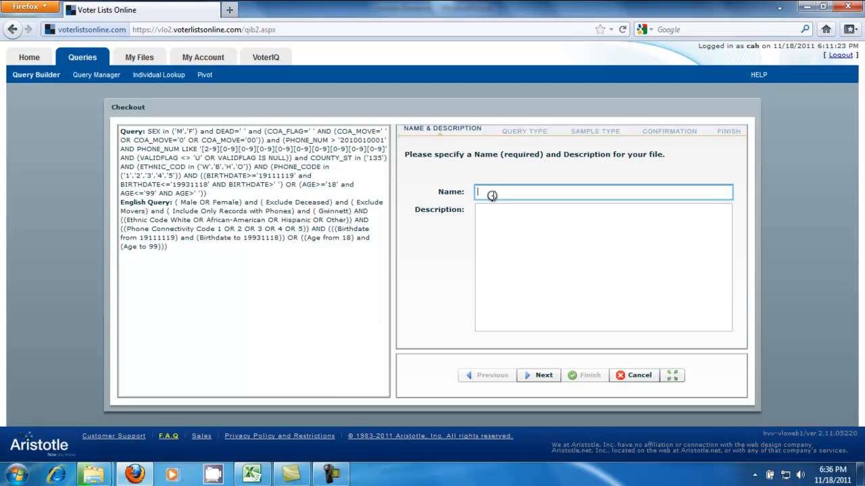
text(Samp)
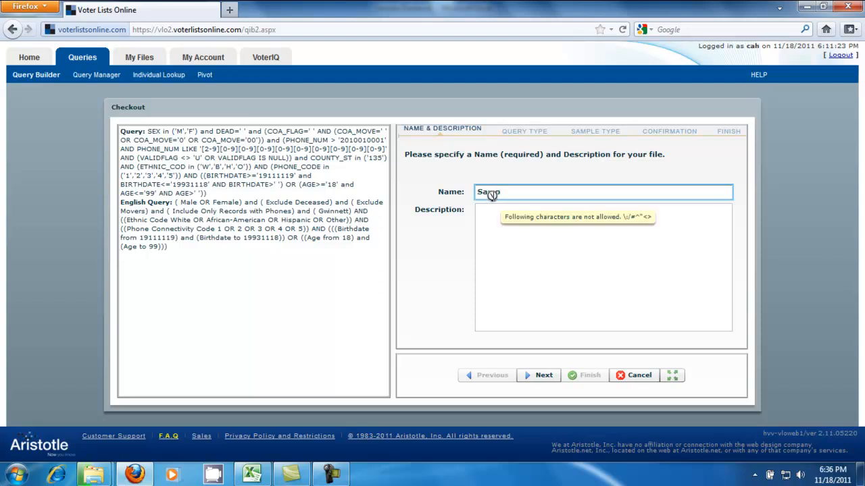
text(le)
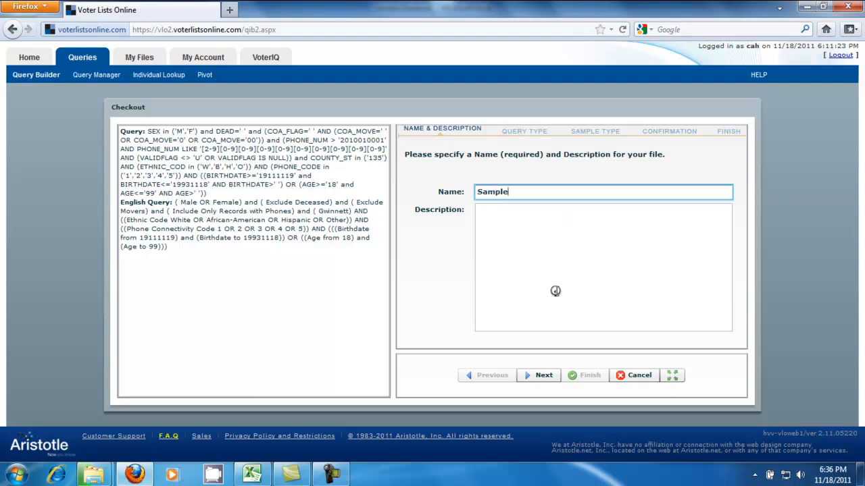
Continue checkout with the Phone query type and choose Targeted Random Sample as the sample type
click(534, 375)
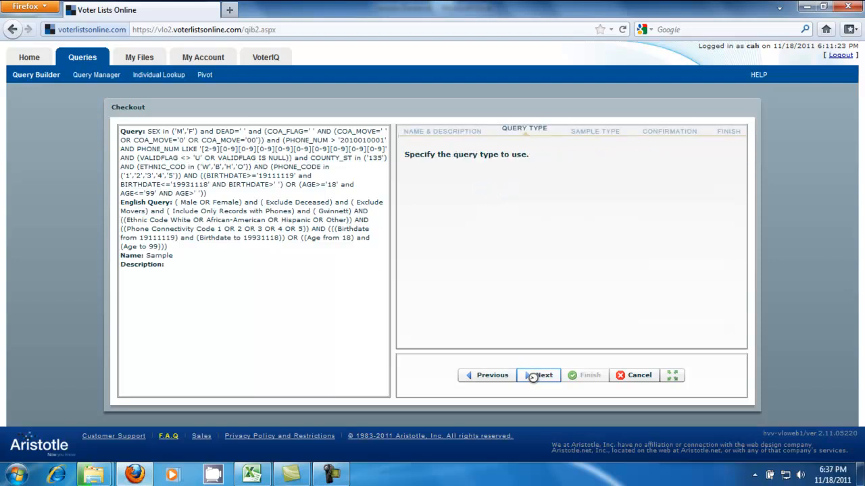
click(534, 381)
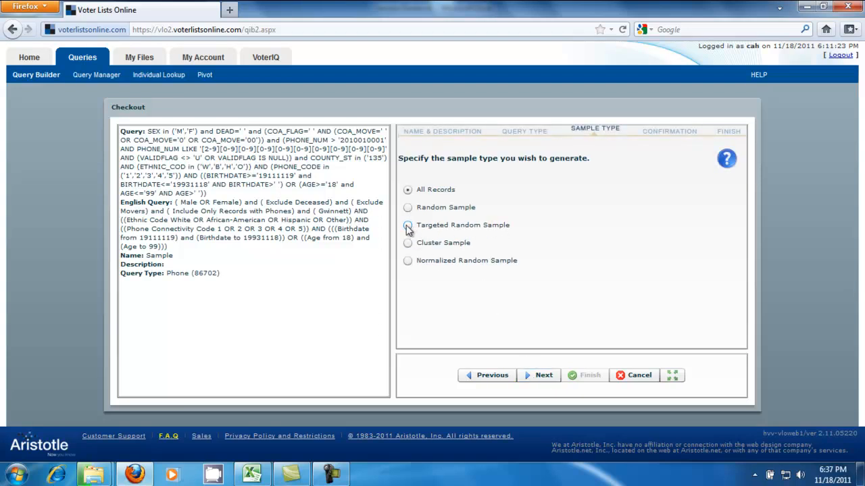
click(407, 226)
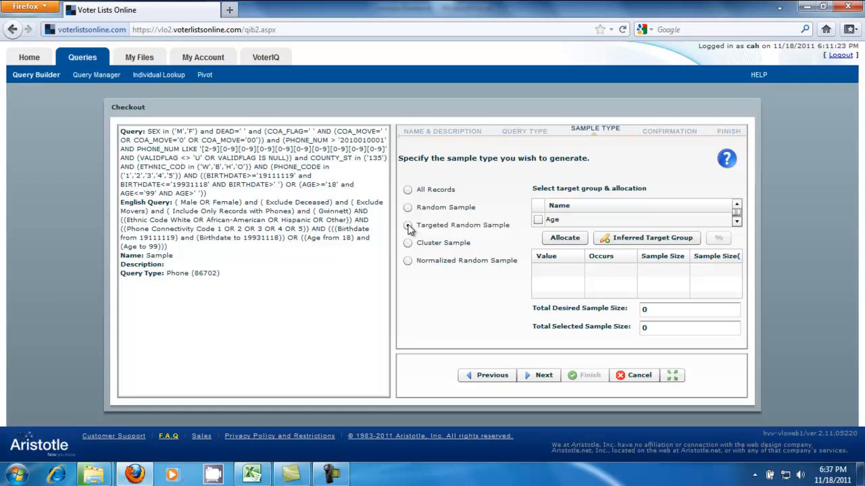
Open the Age Bands inferred target group for editing, review its age ranges, save it and return to the sample type settings
click(652, 242)
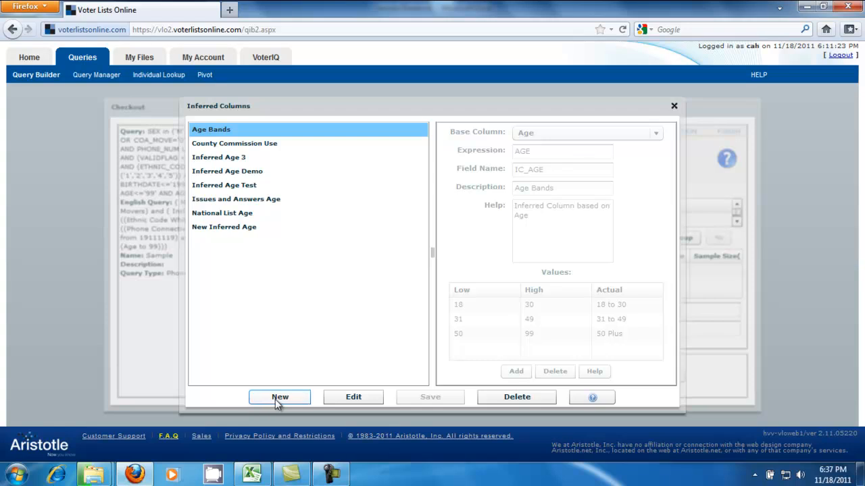
click(368, 399)
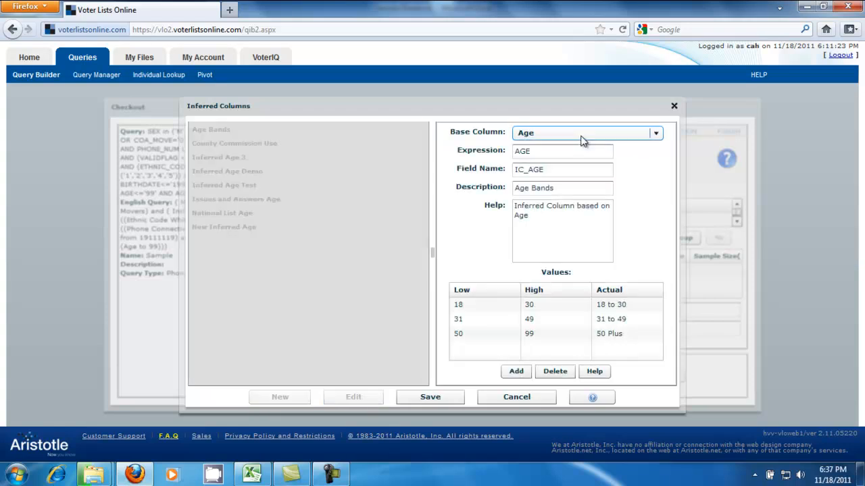
click(540, 338)
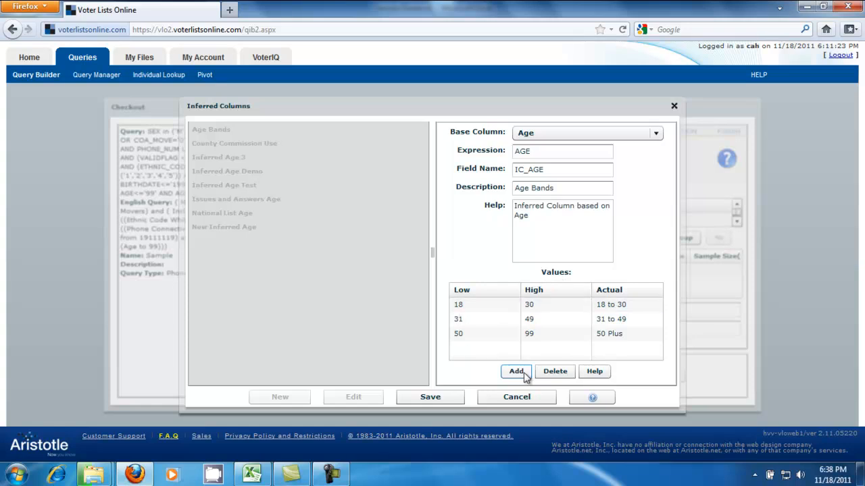
click(467, 309)
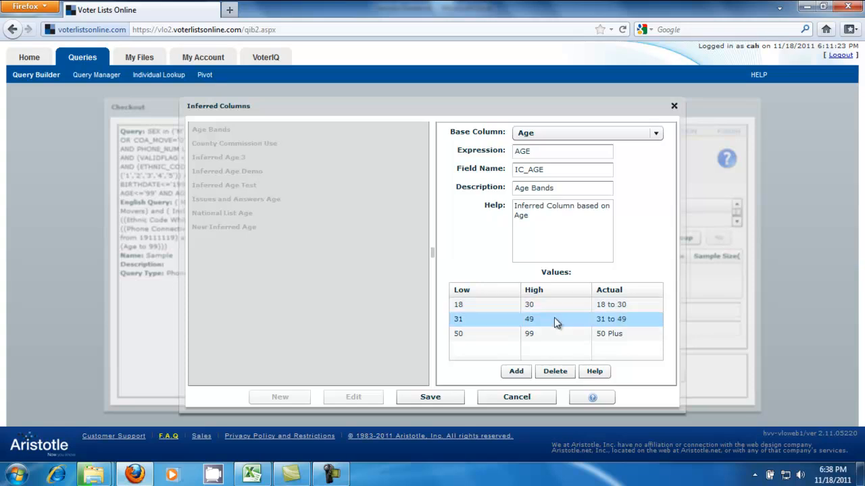
click(466, 334)
click(516, 372)
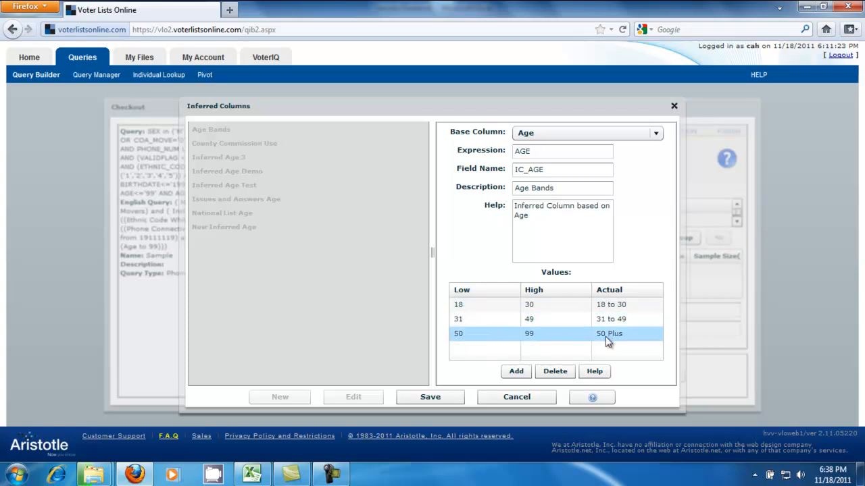
click(437, 400)
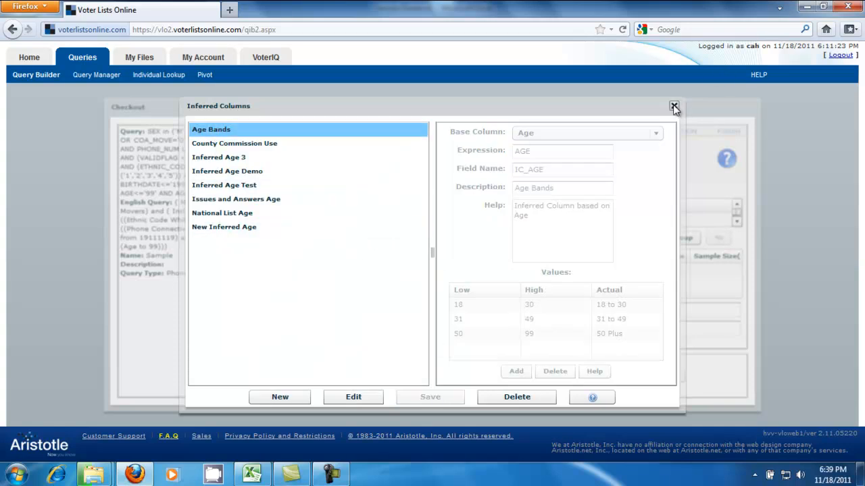
click(673, 106)
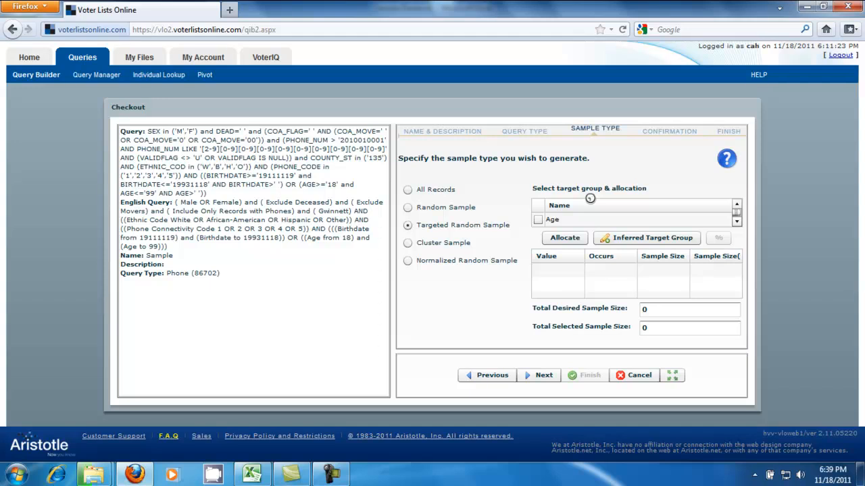
Select Ethnic Code and Gender as target groups for the targeted random sample
click(736, 223)
click(737, 223)
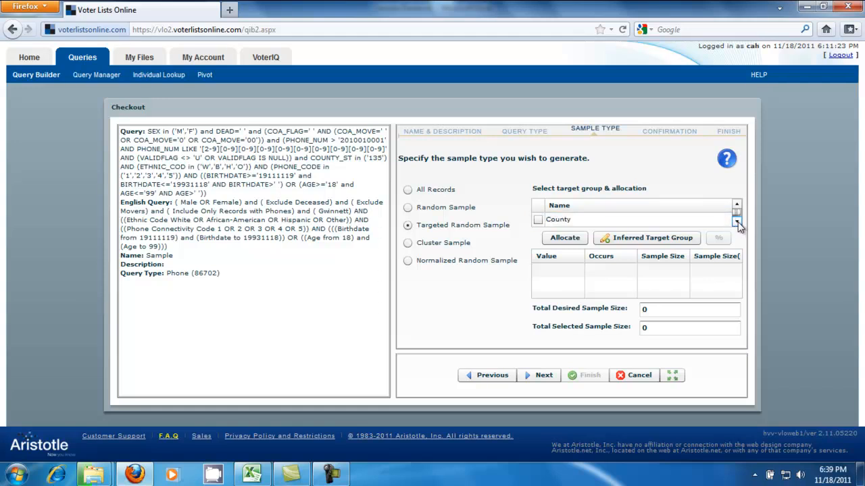
click(737, 223)
click(736, 223)
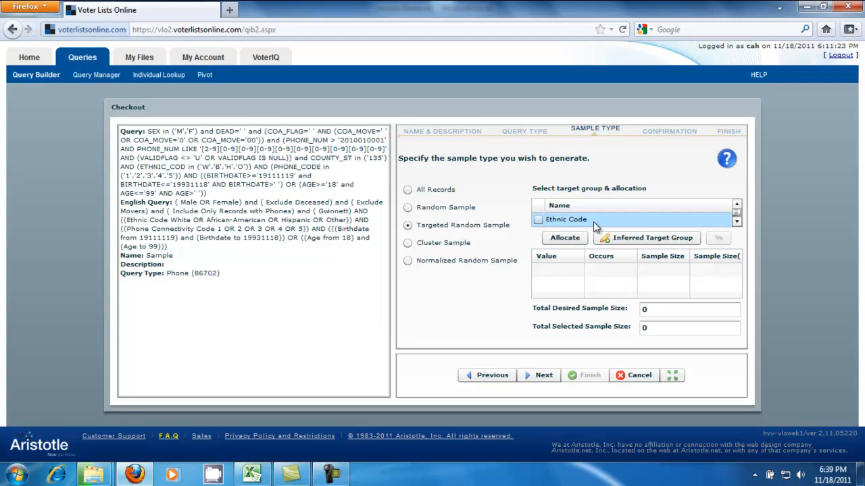
click(538, 221)
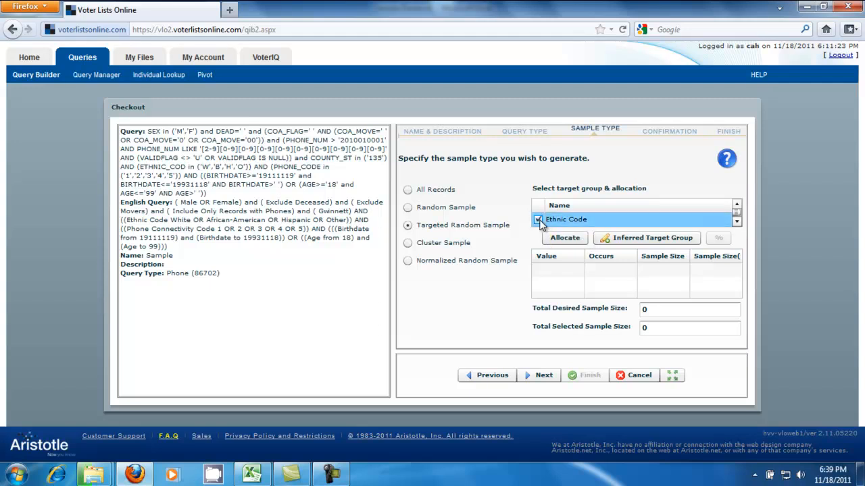
click(736, 223)
click(736, 223)
click(737, 223)
click(538, 220)
Add the inferred Age Bands group to the selected target groups and allocate the sample
click(736, 223)
click(736, 223)
click(736, 223)
click(736, 222)
click(736, 223)
click(737, 223)
click(736, 223)
click(737, 223)
click(736, 223)
click(736, 223)
click(736, 223)
click(737, 223)
click(737, 223)
click(736, 223)
click(736, 223)
click(736, 223)
click(737, 223)
click(736, 223)
click(736, 223)
click(736, 223)
click(538, 220)
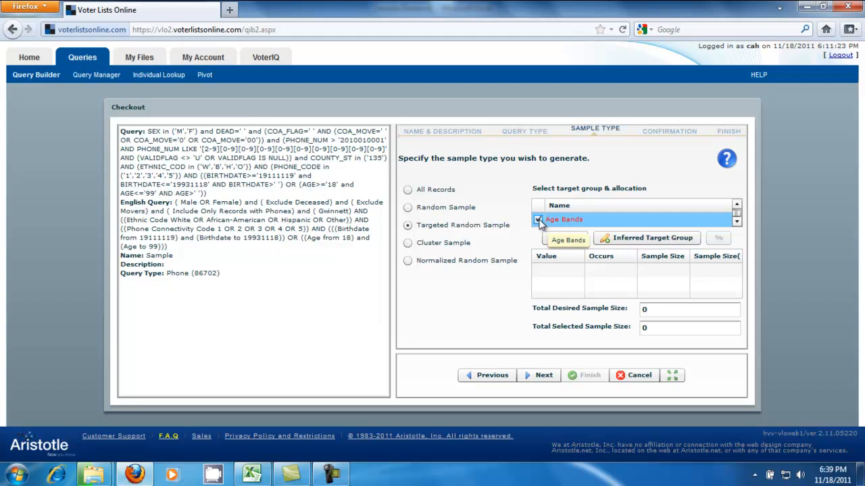
click(562, 240)
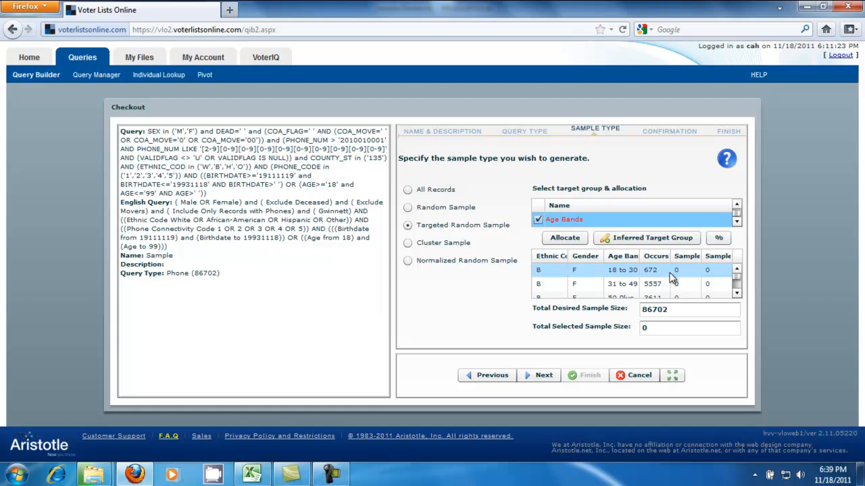
Inspect the allocation table in the enlarged checkout view, return to normal size and widen its Sample Size column
click(675, 378)
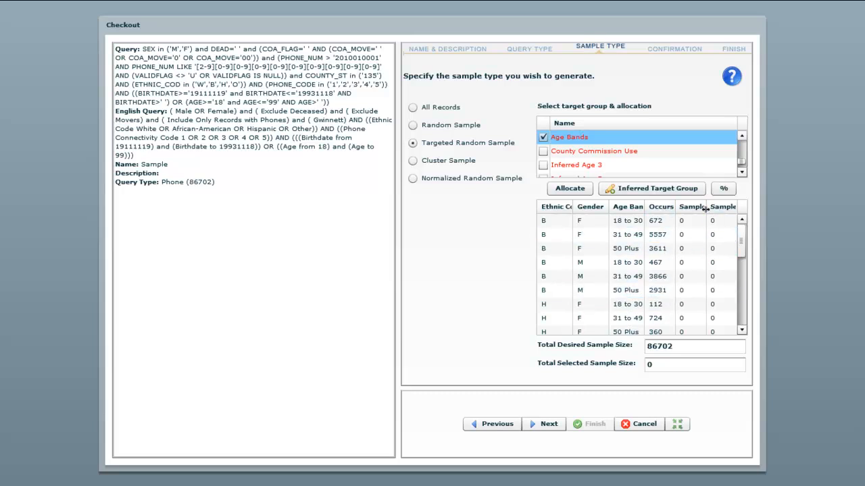
drag(706, 208, 722, 209)
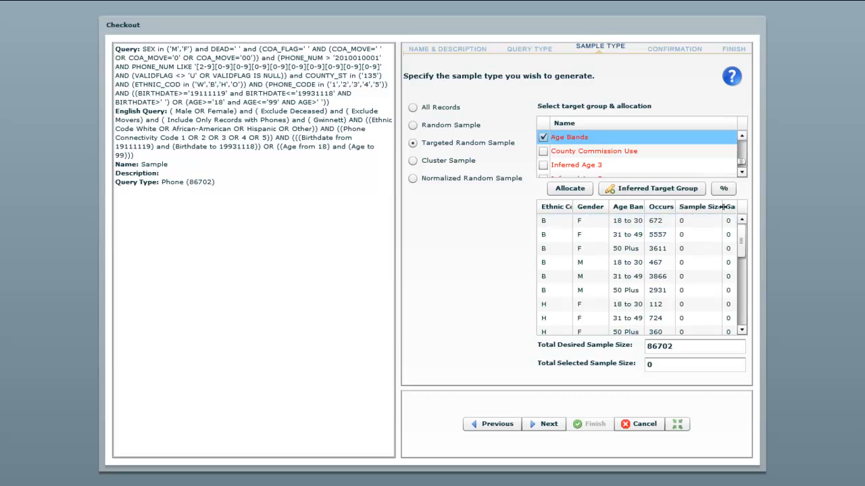
drag(722, 206, 695, 222)
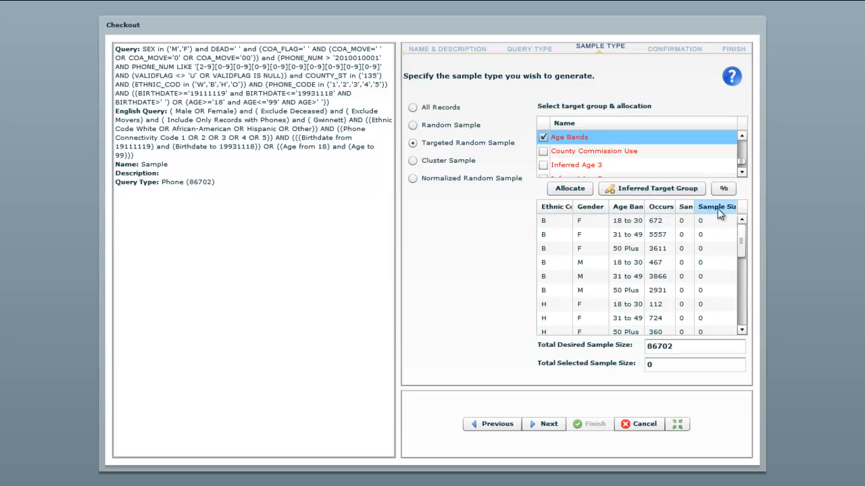
mouse_move(693, 208)
mouse_down()
mouse_move(718, 208)
mouse_move(709, 208)
mouse_up()
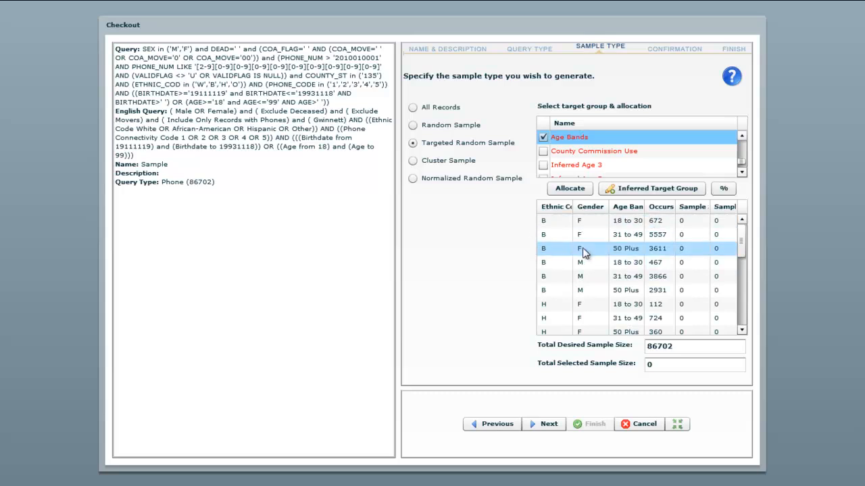
click(677, 425)
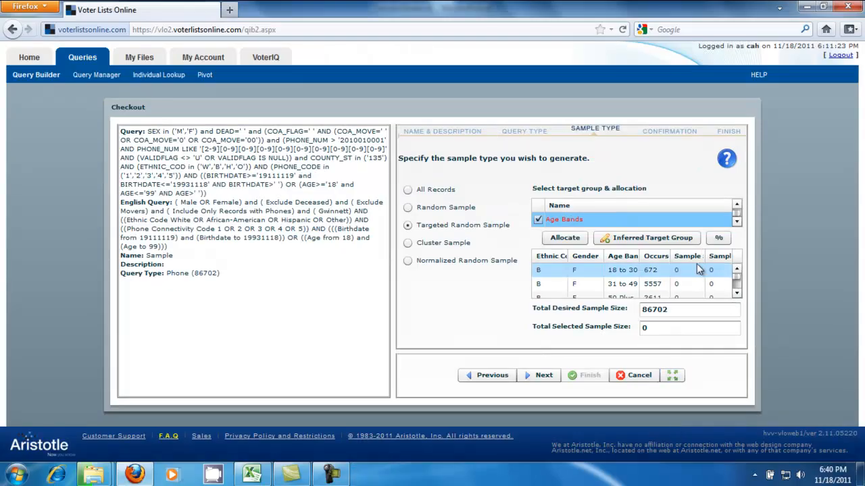
drag(702, 256, 726, 260)
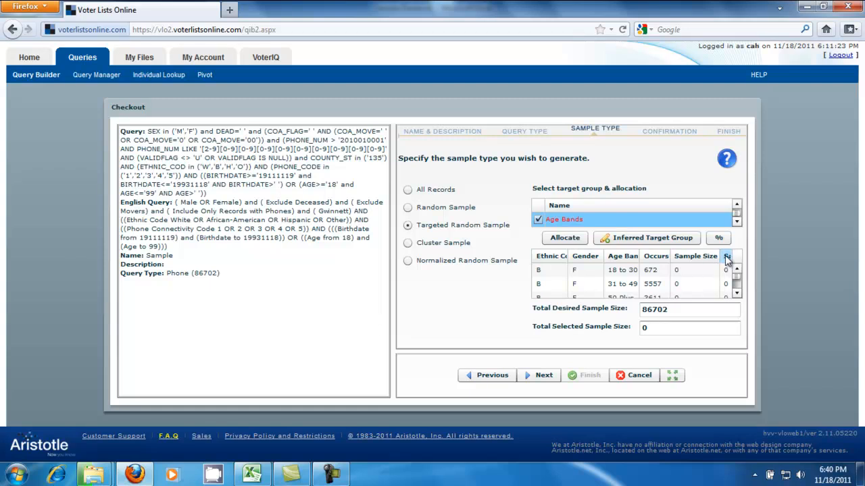
Check the quotas in the Excel breakout, then set the B female sample sizes to 250 (18 to 30), 750 (31 to 49) and 500 (50 Plus)
click(251, 474)
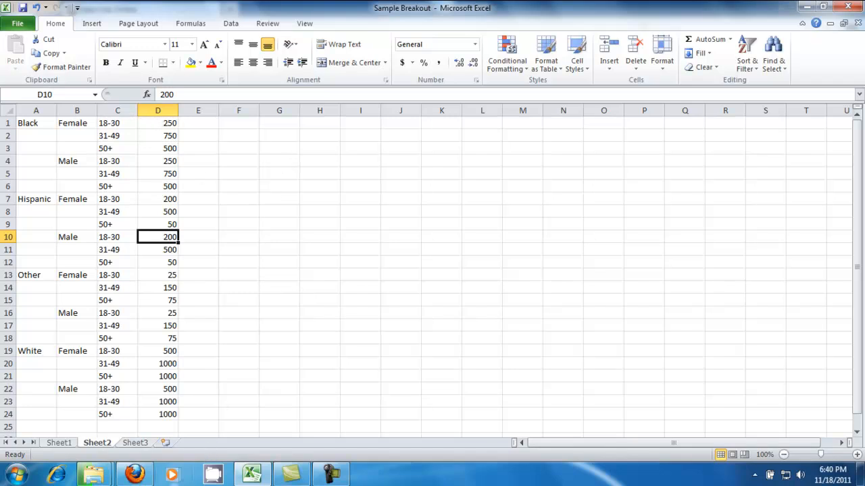
click(135, 474)
click(678, 271)
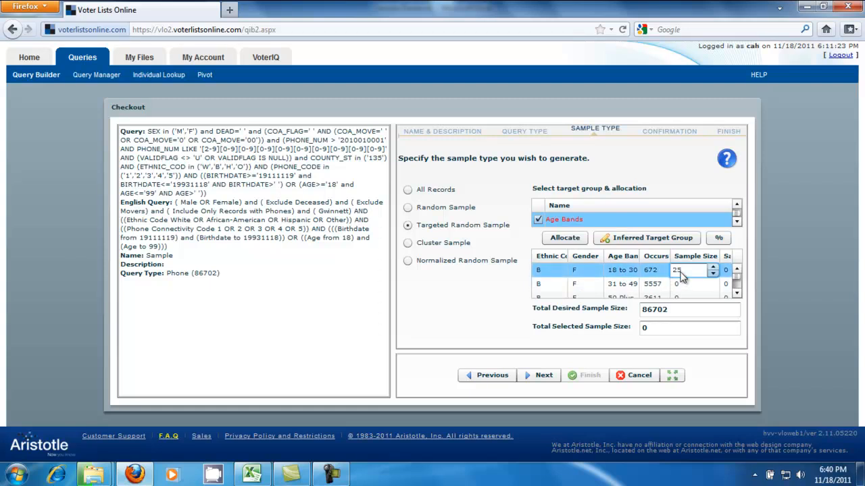
text(250)
click(684, 286)
text(750)
click(736, 297)
click(693, 286)
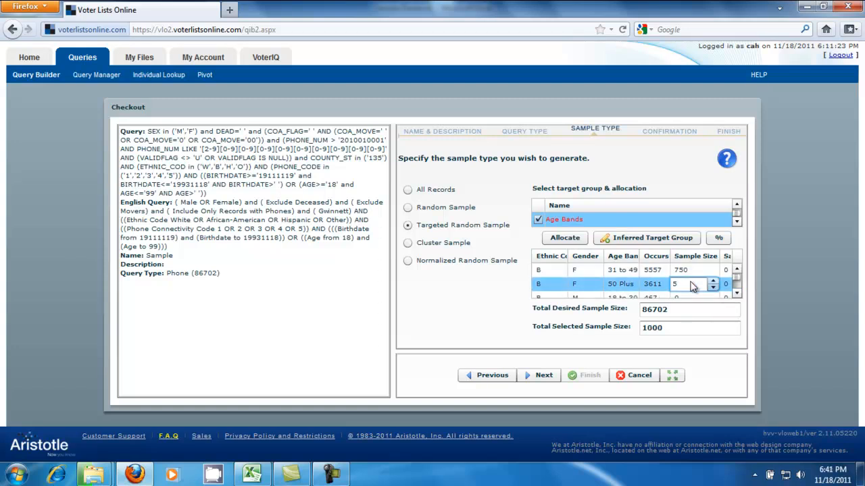
Set the B male sample sizes to 250 for 18 to 30, 750 for 31 to 49 and 500 for 50 Plus
click(736, 292)
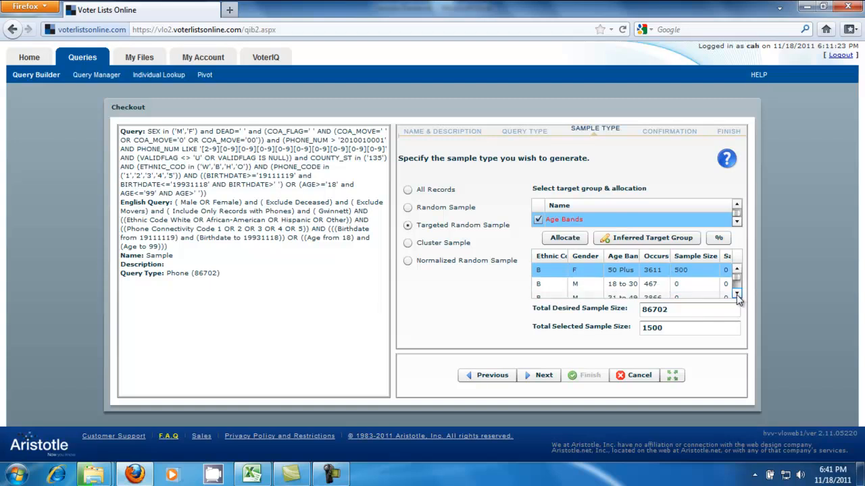
click(688, 285)
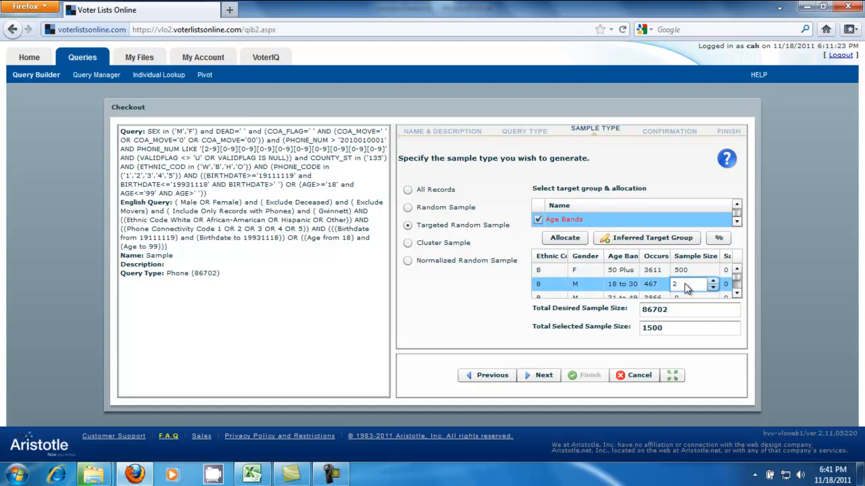
text(250)
click(736, 294)
click(697, 287)
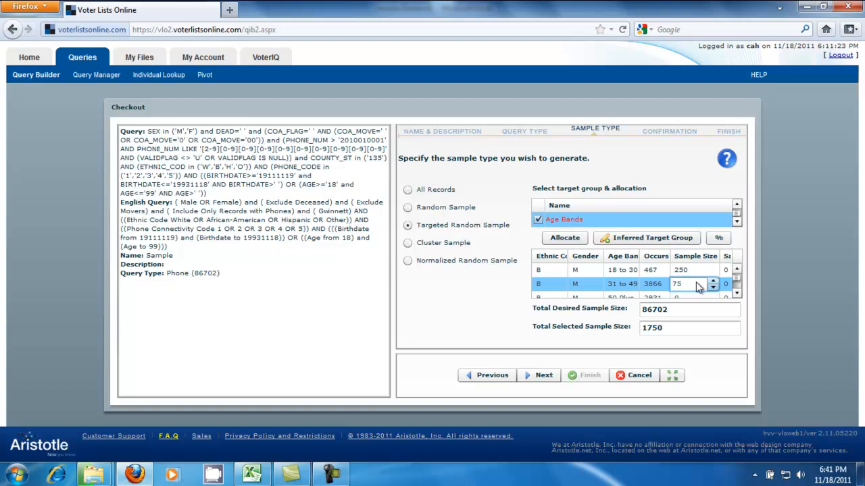
click(735, 294)
click(680, 287)
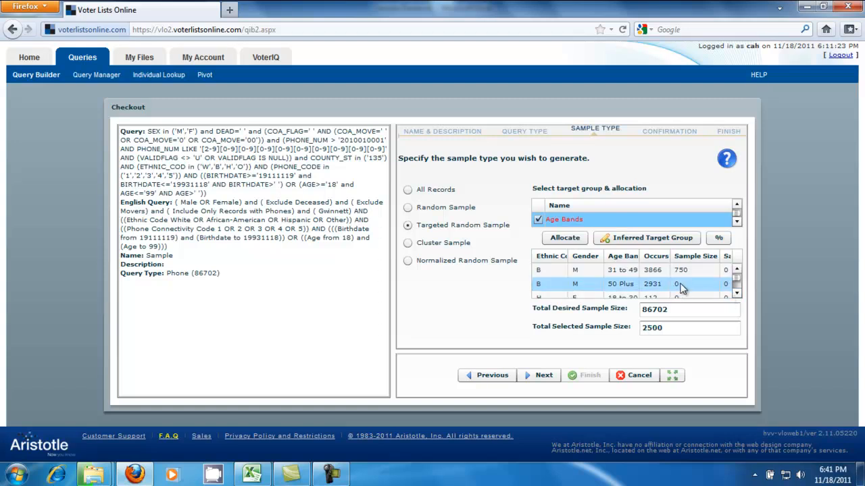
text(500)
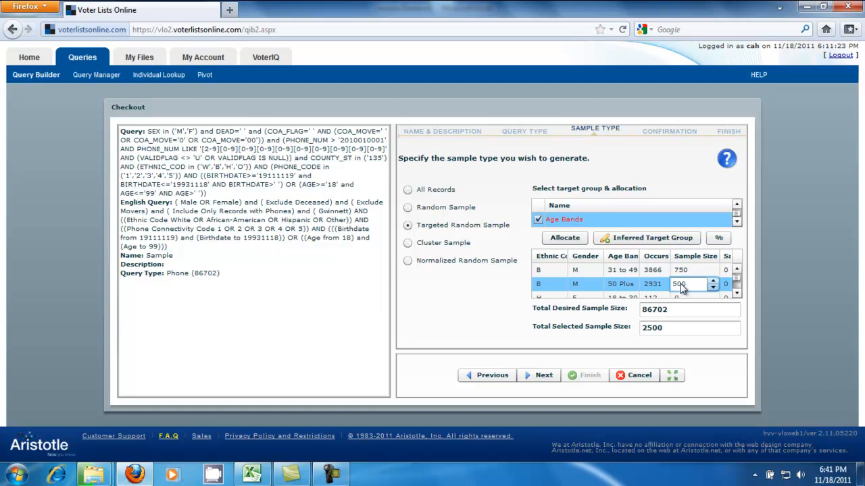
Check the Hispanic quotas in the Excel breakout, then set the H female sample sizes to 200 (18 to 30), 500 (31 to 49) and 50 (50 Plus)
click(736, 295)
click(736, 295)
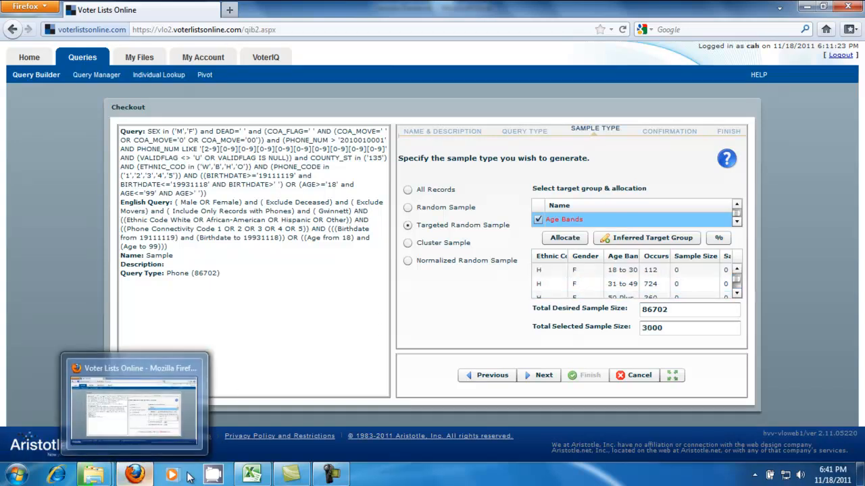
click(245, 475)
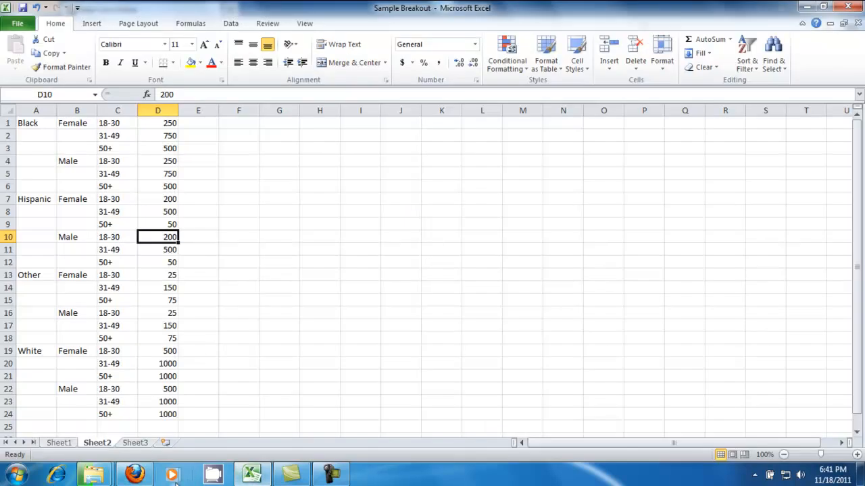
click(149, 478)
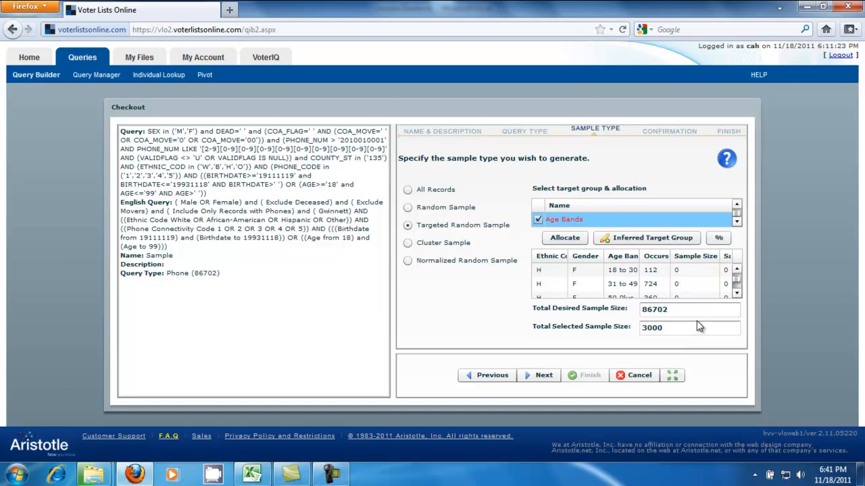
click(685, 271)
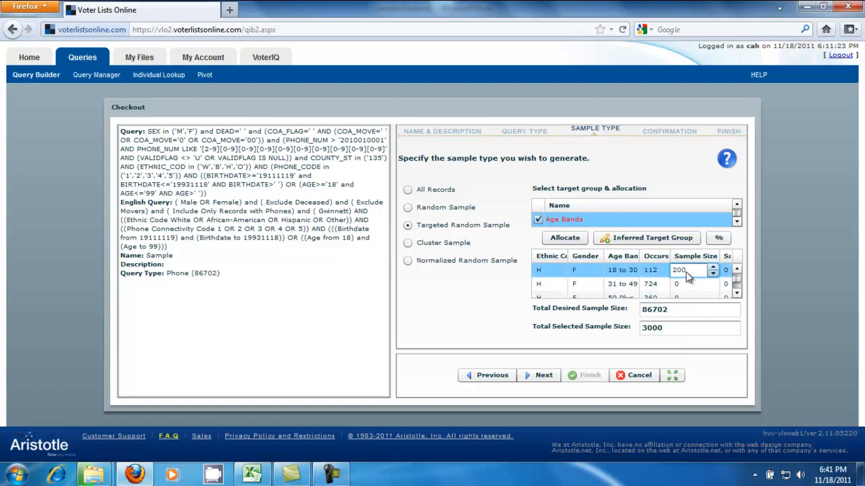
click(684, 284)
text(500)
click(736, 293)
click(692, 286)
text(50)
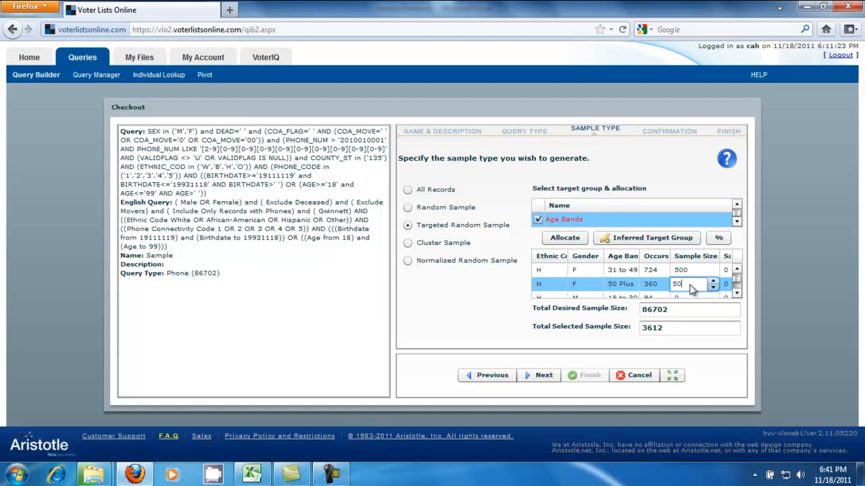
Set the H male sample sizes to 200 for 18 to 30, 500 for 31 to 49 and 50 for 50 Plus
click(736, 293)
click(694, 290)
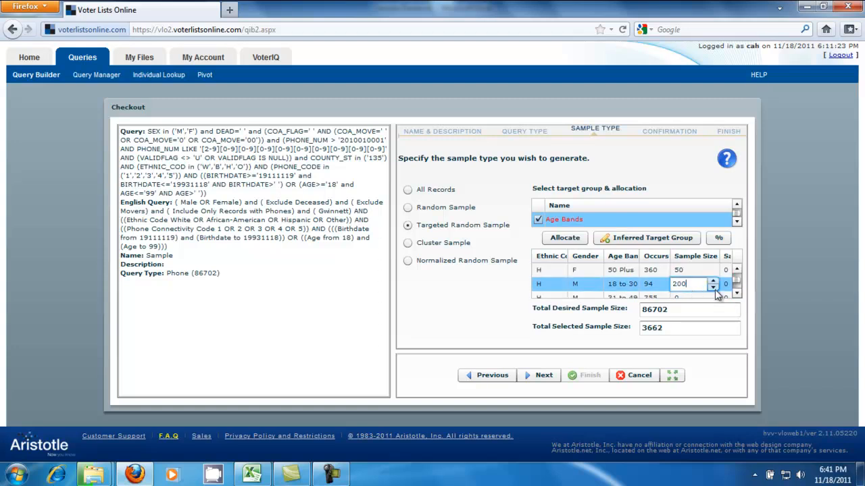
click(736, 293)
click(692, 286)
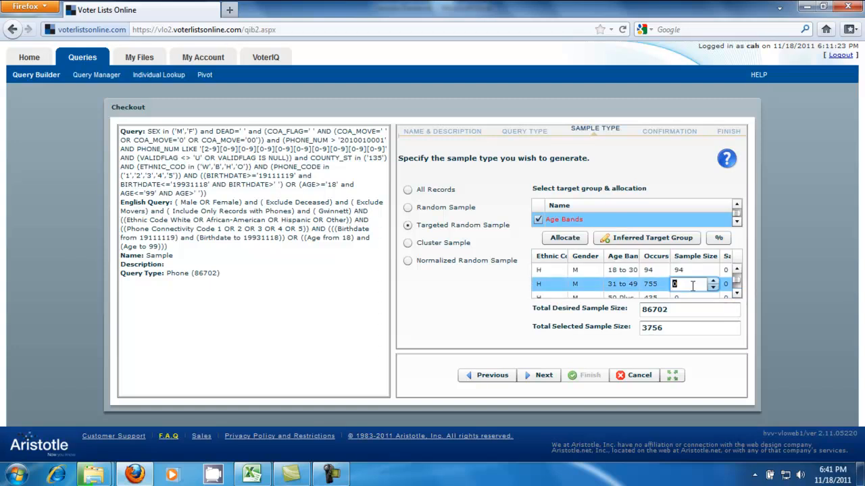
click(736, 293)
click(685, 287)
text(5)
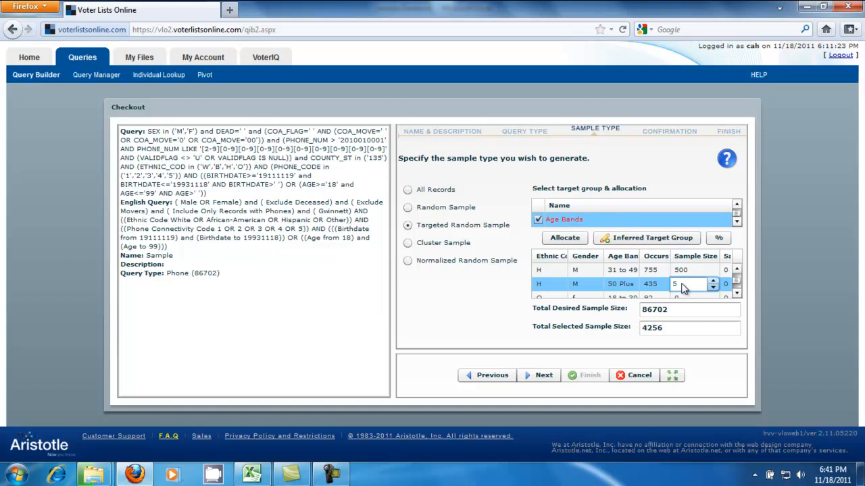
Increase the H male 31 to 49 sample size above 500 to offset the shortfall in the H 18 to 30 bands
click(736, 269)
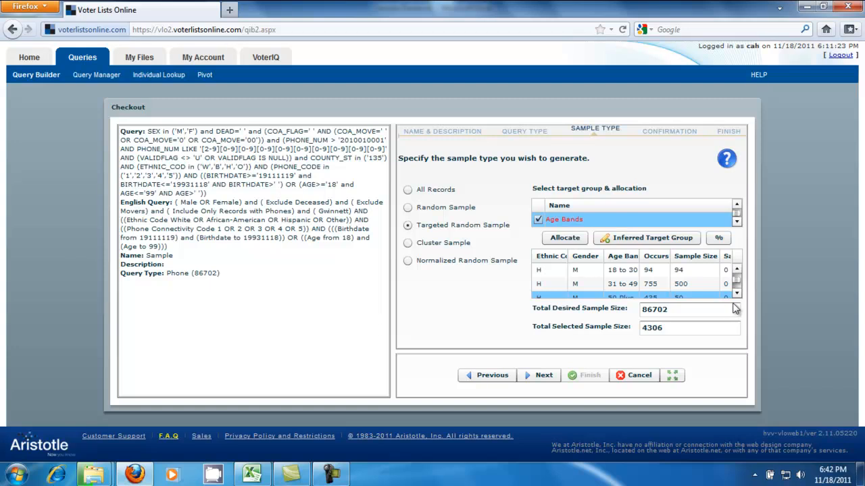
click(737, 269)
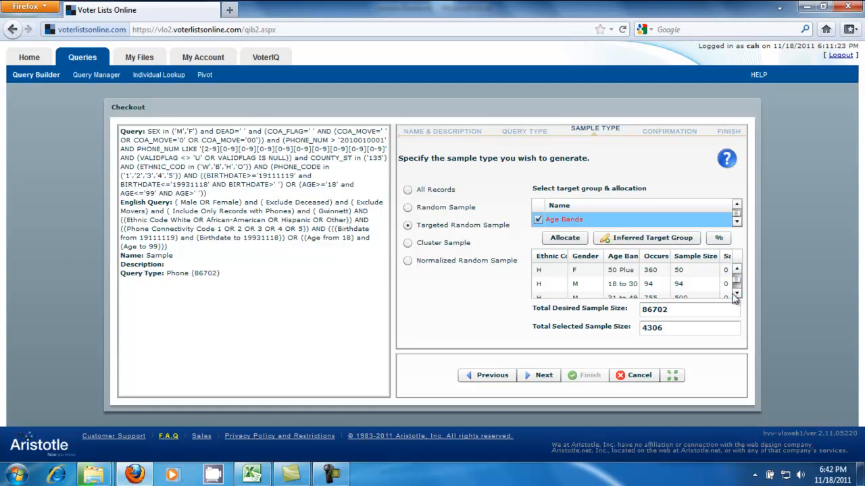
click(737, 295)
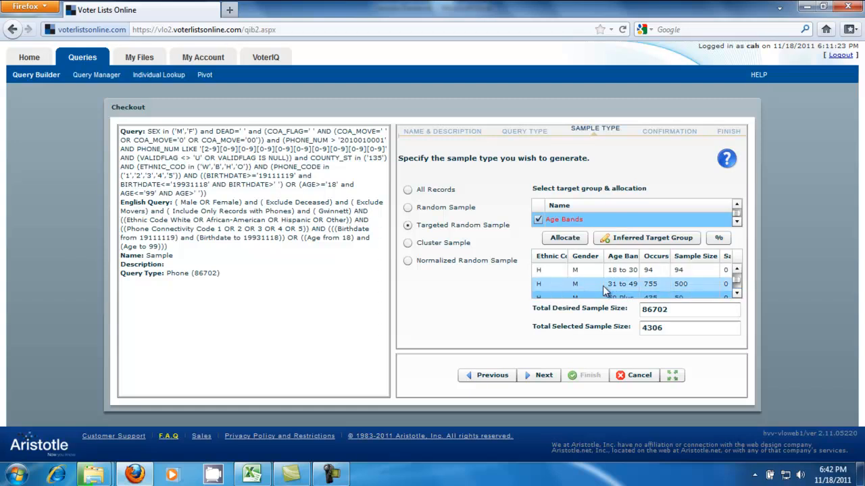
click(714, 284)
click(714, 281)
click(713, 282)
click(714, 281)
click(714, 282)
click(714, 282)
click(714, 282)
click(714, 282)
click(714, 281)
click(714, 281)
click(714, 281)
click(714, 282)
click(714, 282)
click(714, 281)
click(714, 282)
click(714, 281)
click(714, 282)
click(714, 281)
click(714, 282)
click(714, 282)
click(714, 282)
click(714, 282)
click(714, 281)
click(714, 282)
Raise the H female 31 to 49 sample size to 512
click(736, 269)
click(737, 269)
click(737, 269)
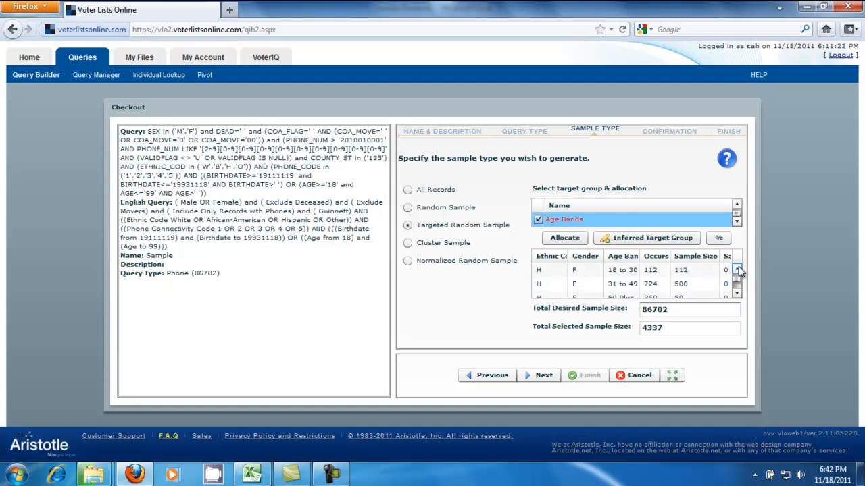
click(726, 270)
click(713, 270)
click(711, 267)
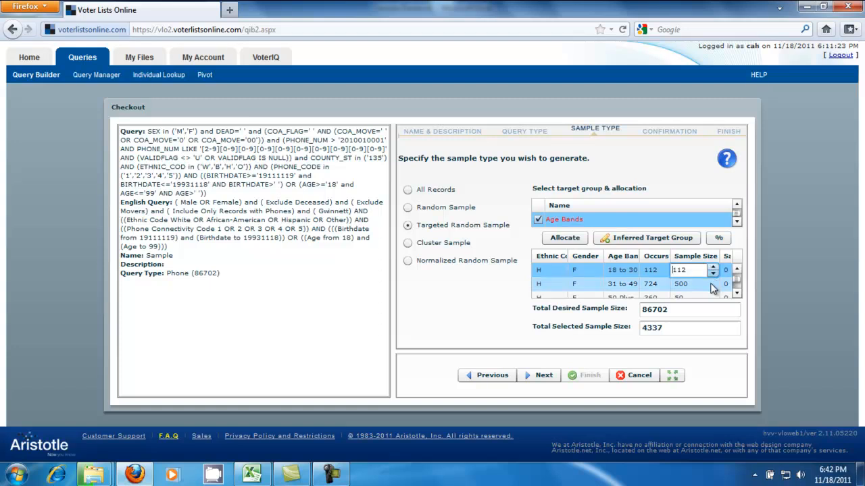
click(712, 284)
click(712, 282)
click(712, 282)
click(712, 282)
click(713, 282)
click(712, 281)
click(713, 282)
click(713, 282)
click(713, 282)
click(712, 282)
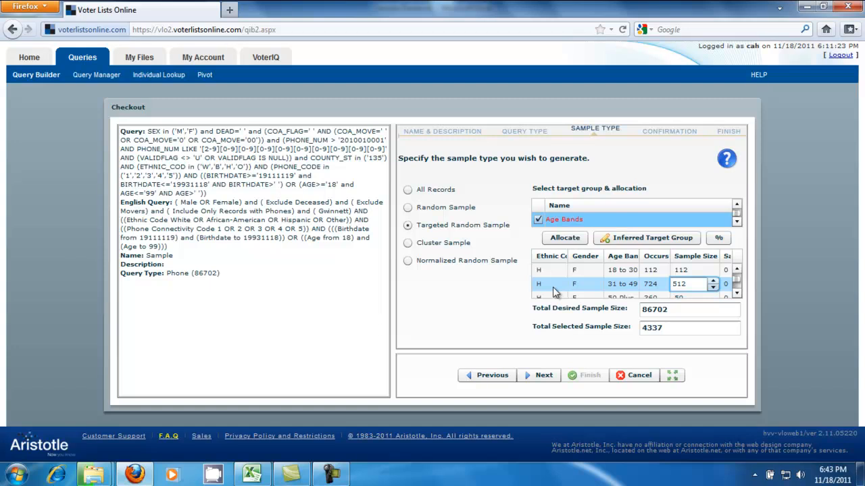
Set the total desired sample size to 10000
click(737, 295)
click(736, 295)
click(736, 295)
click(736, 295)
click(736, 295)
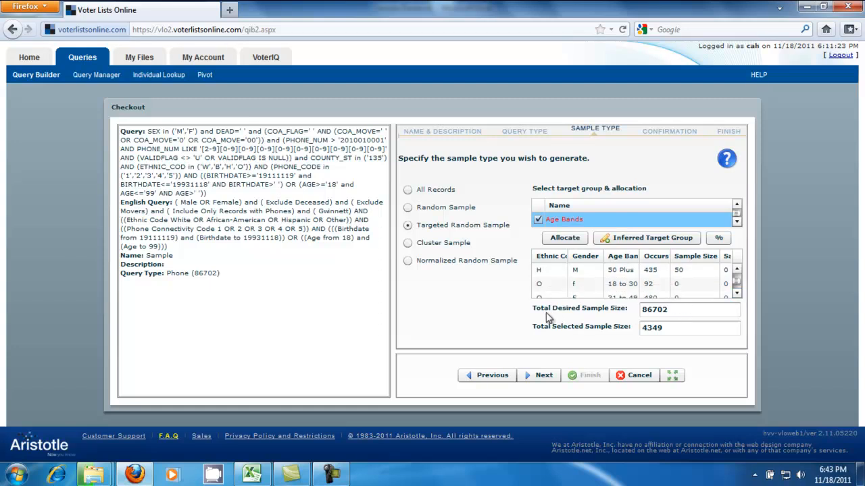
drag(688, 311, 599, 312)
text(10000)
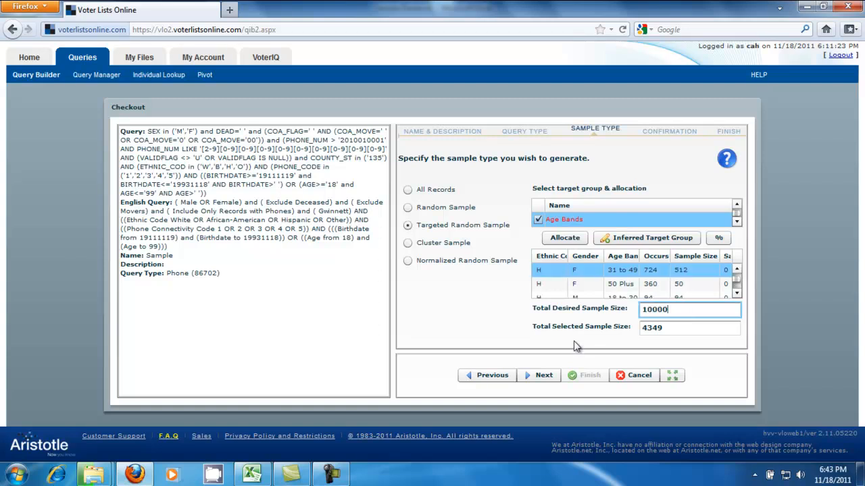
Check the Other quotas in the Excel breakout, then set the O female sample sizes to 25 (18 to 30), 150 (31 to 49) and 75 (50 Plus)
click(736, 297)
click(736, 295)
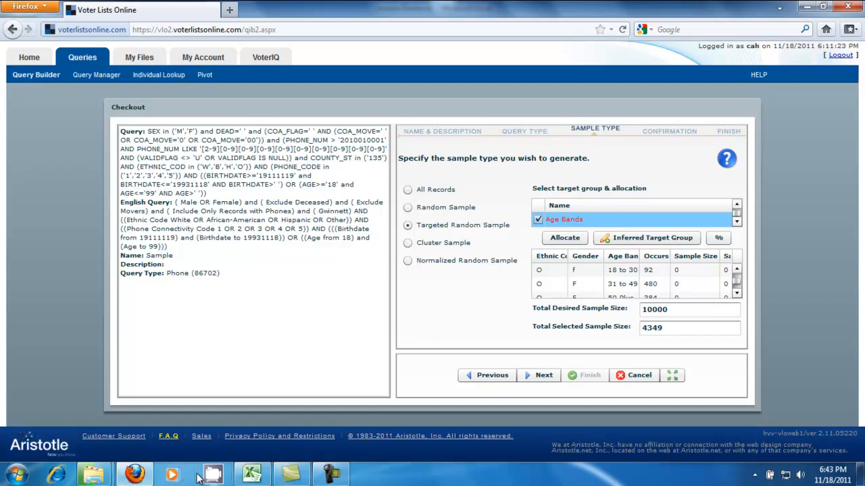
click(261, 472)
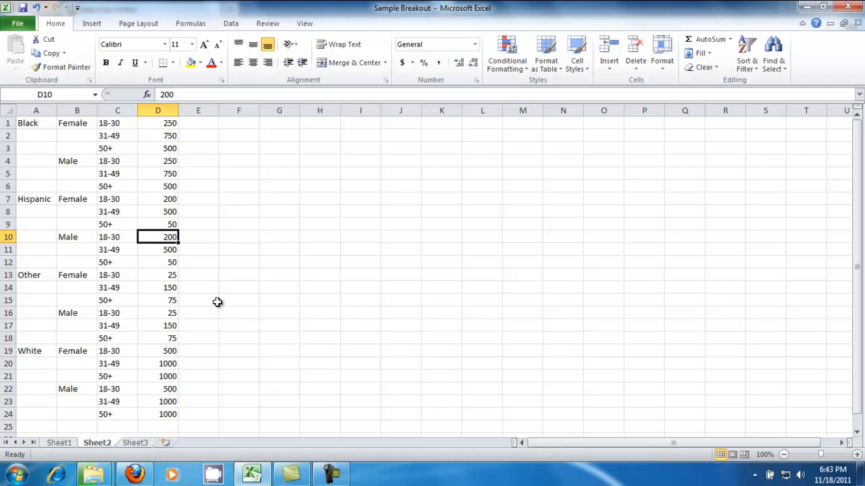
click(140, 479)
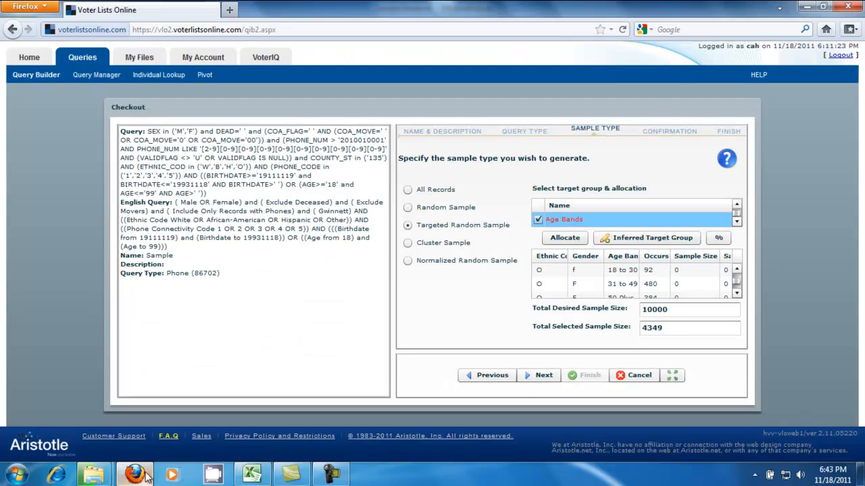
click(693, 270)
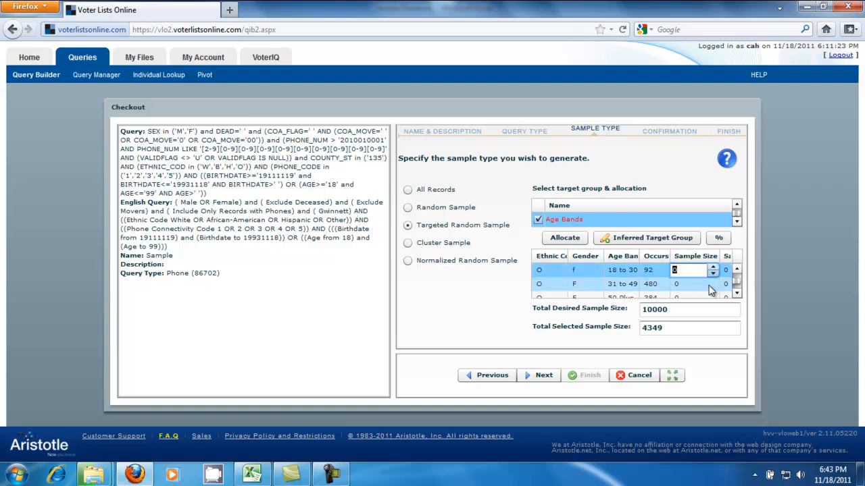
text(25)
click(687, 285)
text(150)
click(736, 294)
click(672, 286)
text(75)
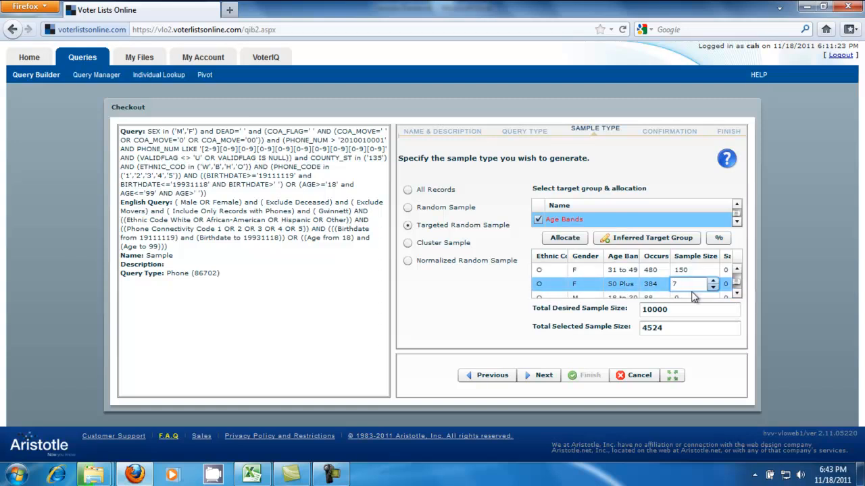
Set the O male sample sizes to 25 for 18 to 30, 150 for 31 to 49 and 75 for 50 Plus
click(736, 294)
click(679, 285)
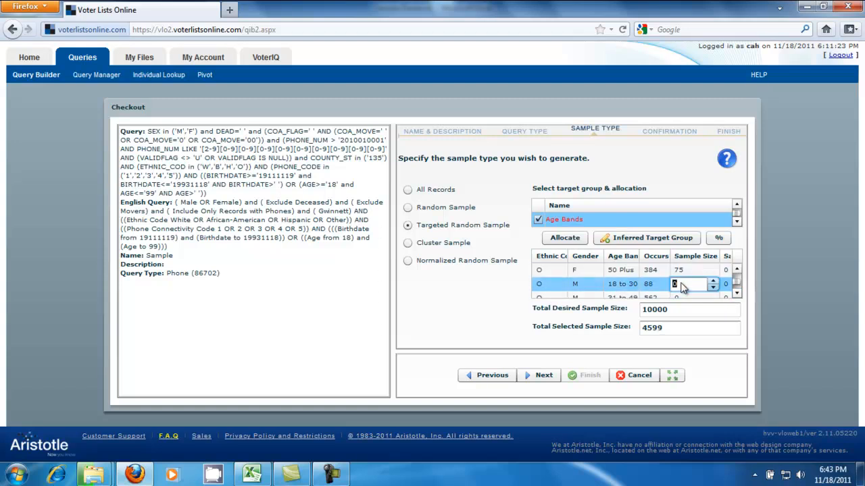
text(25)
click(736, 293)
click(688, 286)
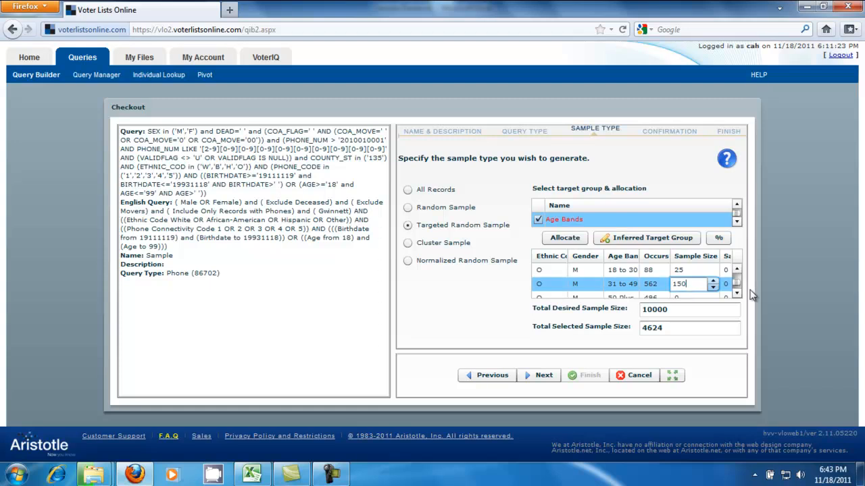
click(736, 294)
click(683, 284)
text(75)
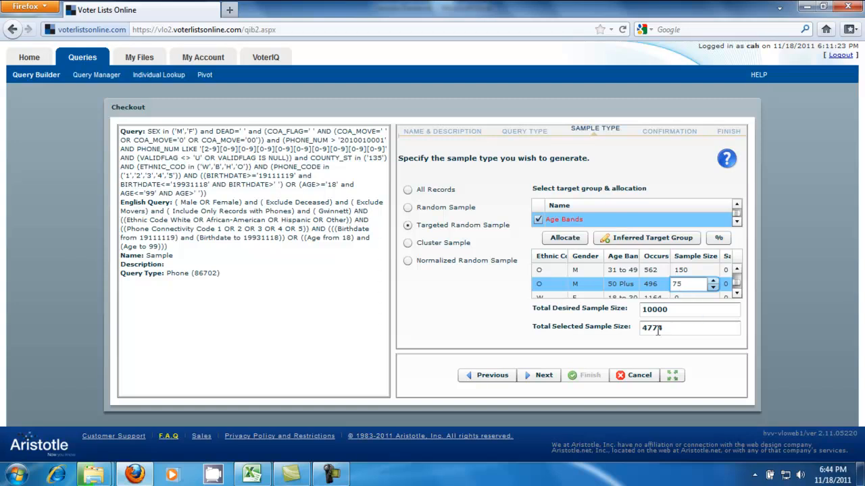
Set the W female sample sizes to 500 for 18 to 30, 1000 for 31 to 49 and 1000 for 50 Plus
click(736, 295)
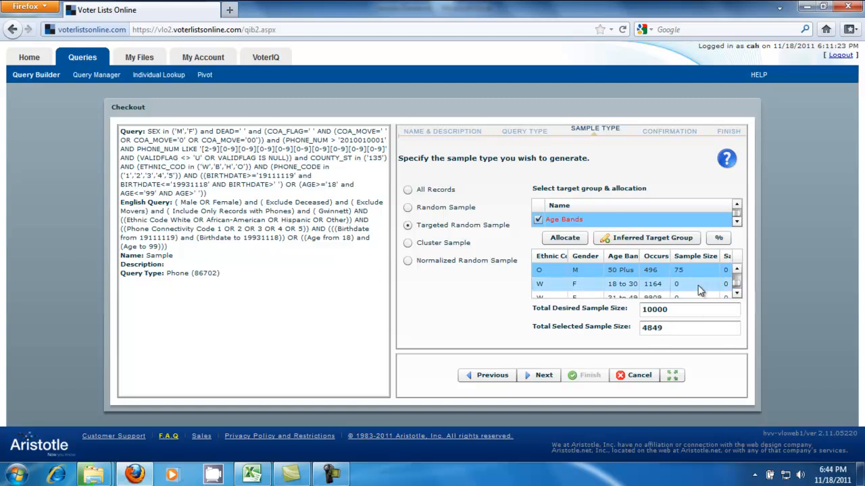
click(683, 285)
text(500)
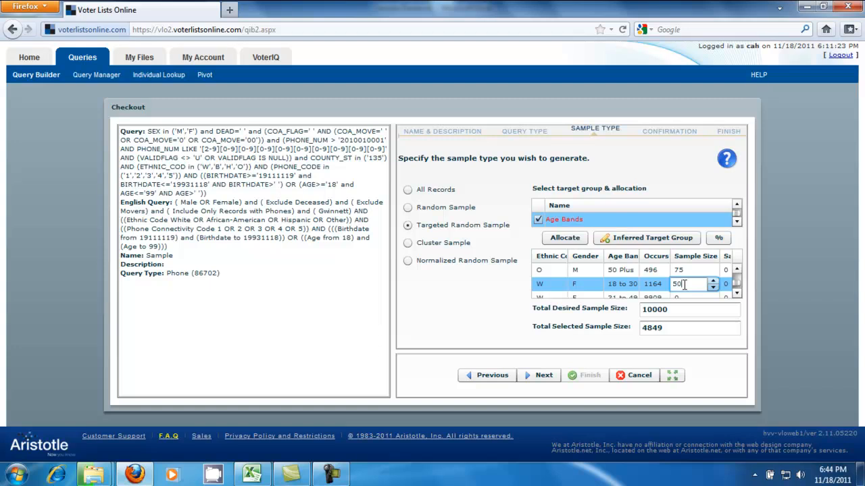
click(737, 294)
click(684, 284)
text(1000)
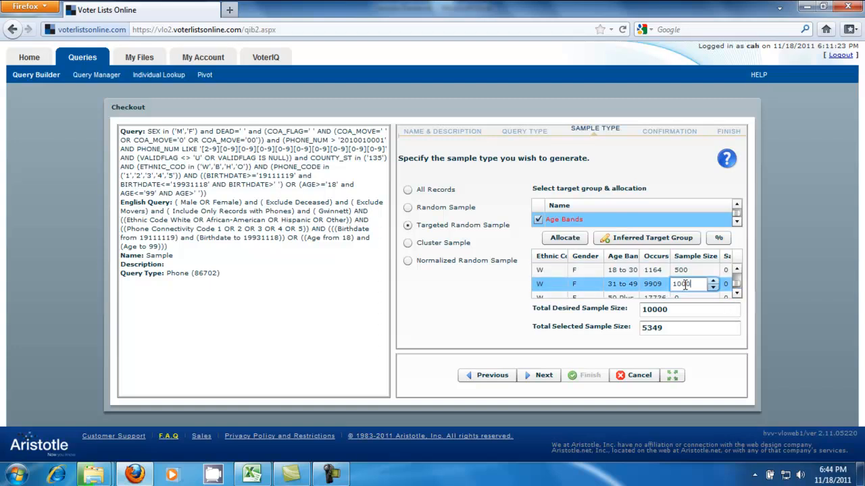
click(736, 295)
click(694, 288)
text(1000)
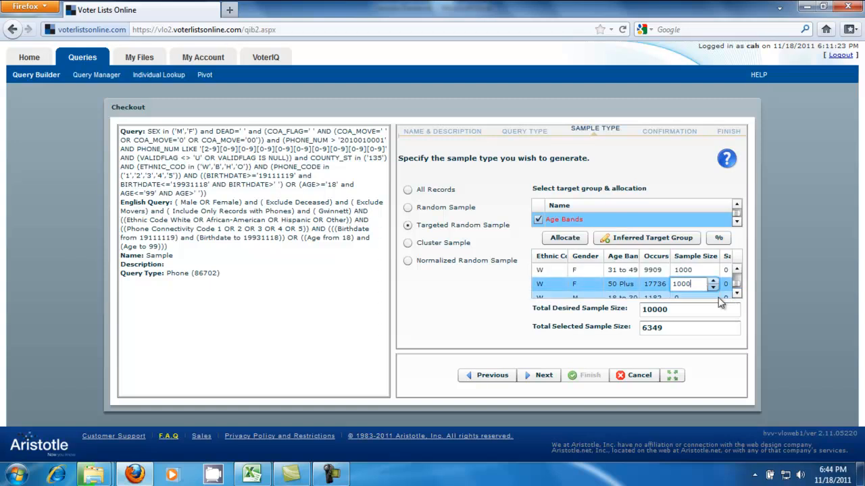
Set the W male sample sizes to 500 for 18 to 30, 1000 for 31 to 49 and 1000 for 50 Plus
click(736, 295)
click(696, 285)
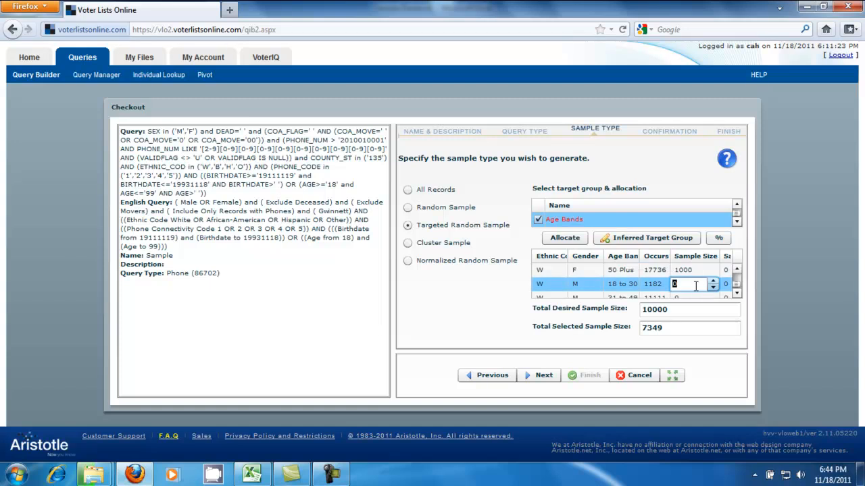
text(5000)
key(BackSpace)
click(736, 294)
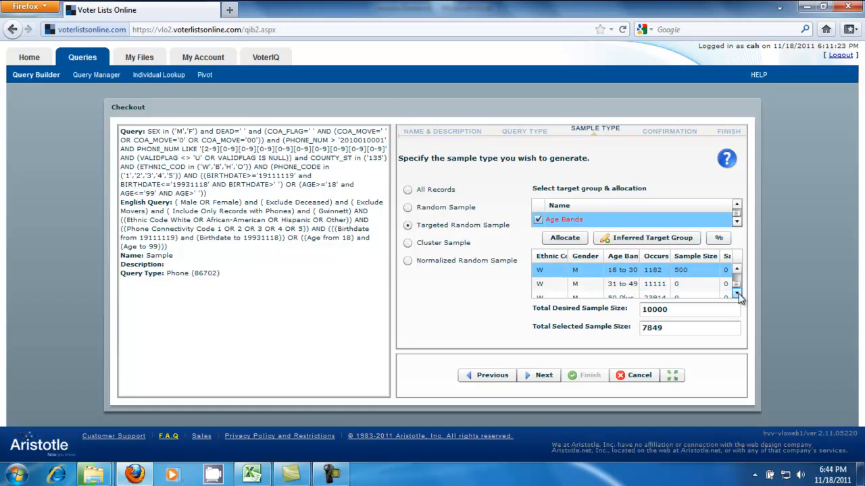
click(698, 287)
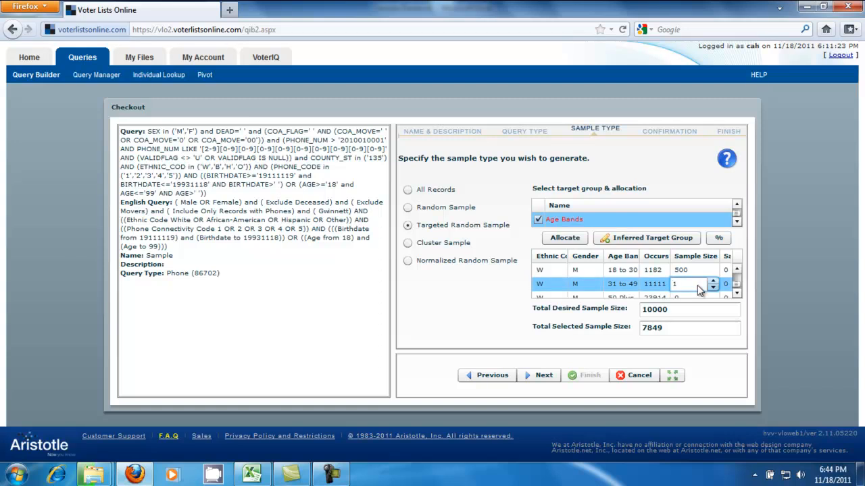
text(1000)
click(736, 295)
click(687, 285)
text(100)
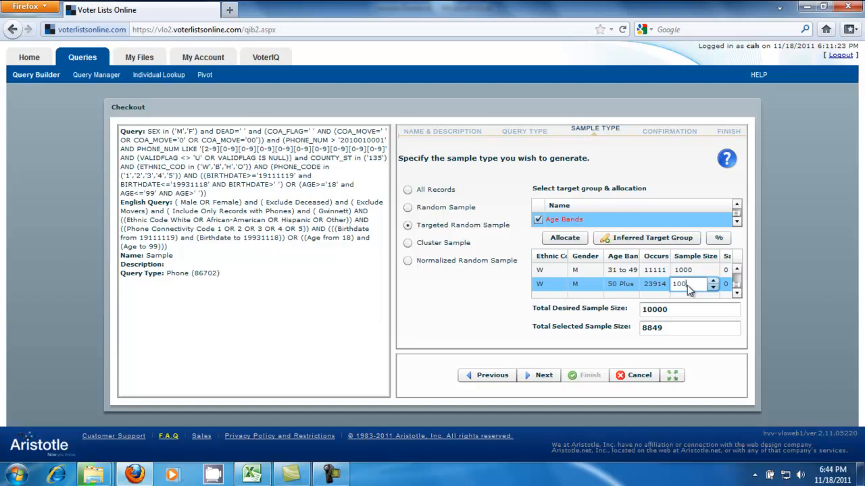
click(560, 337)
Raise the H male 31 to 49 sample size to 548 to bring the selected total closer to the desired total
click(737, 269)
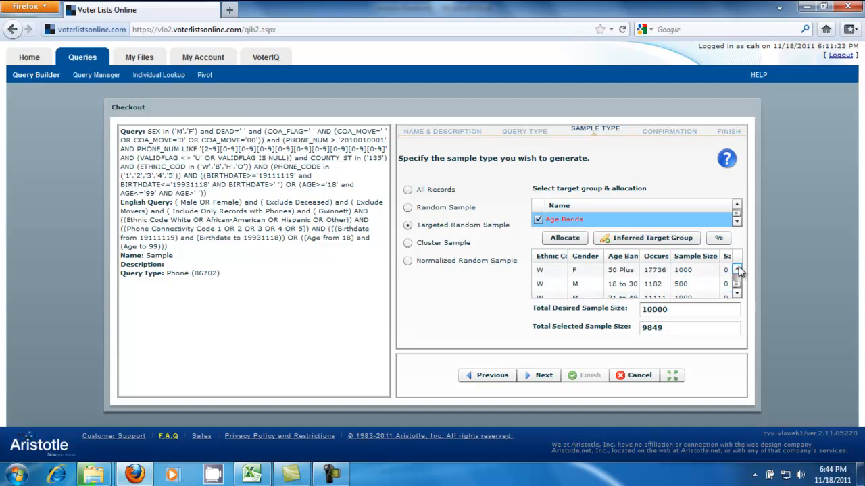
click(737, 269)
click(737, 270)
click(737, 270)
click(737, 269)
click(737, 269)
click(737, 269)
click(713, 284)
click(713, 281)
click(713, 281)
click(713, 281)
click(714, 281)
click(713, 281)
click(713, 281)
click(713, 281)
click(713, 281)
click(713, 281)
click(714, 281)
click(713, 281)
click(713, 281)
Raise the H female 31 to 49 sample size to 531
click(737, 270)
click(737, 269)
click(737, 270)
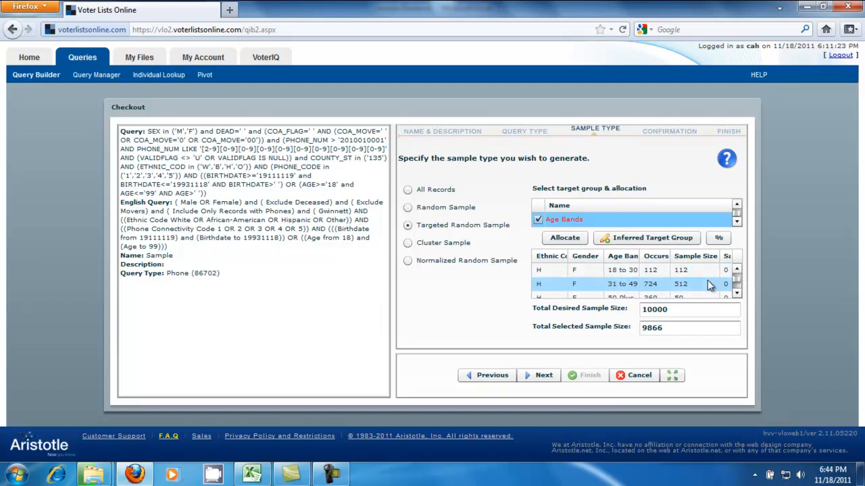
click(710, 284)
click(713, 282)
click(713, 281)
click(713, 281)
click(714, 282)
click(713, 282)
click(713, 282)
click(714, 282)
click(713, 281)
click(714, 281)
click(714, 282)
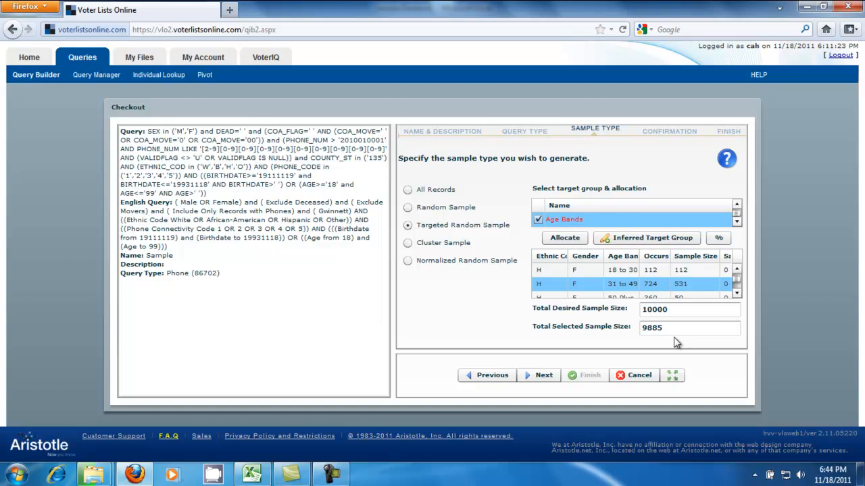
Proceed to the confirmation of the targeted random sample and finish the checkout
click(543, 378)
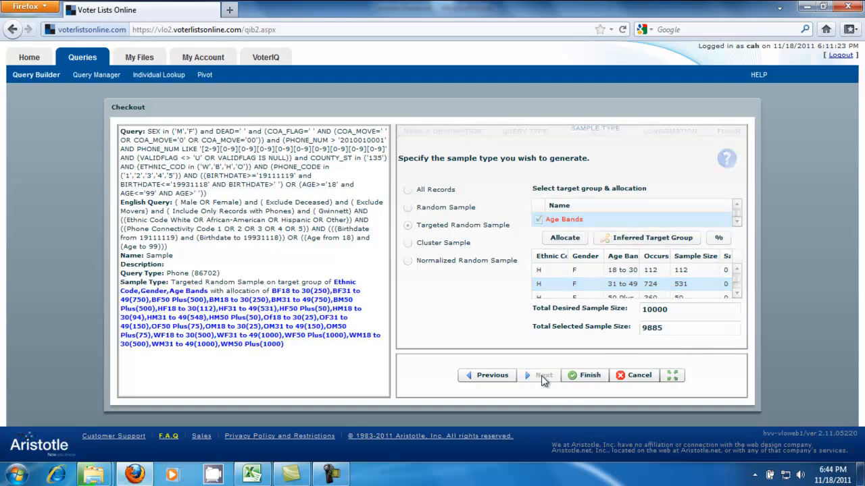
click(591, 377)
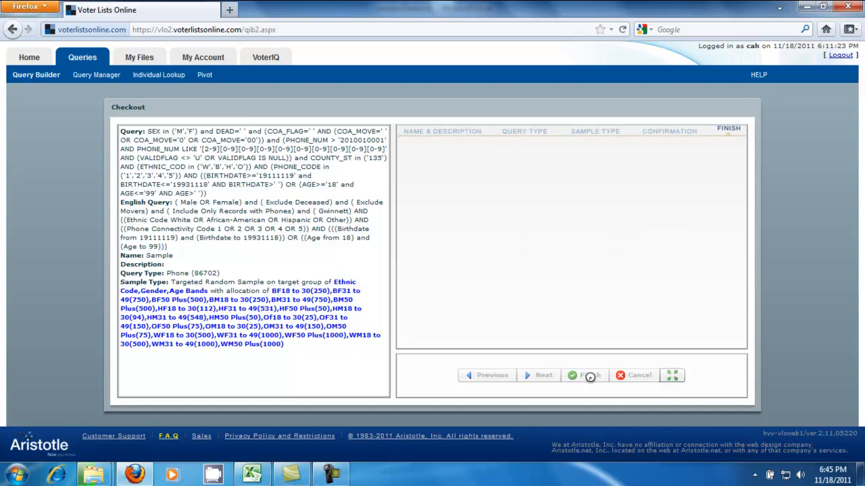